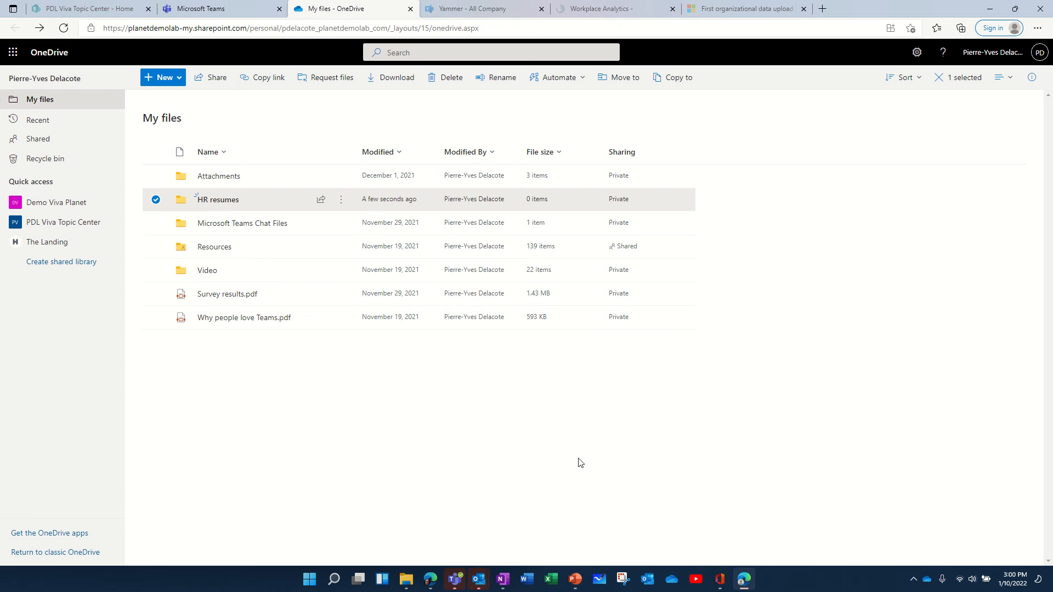
Step: Select the HR resumes folder in My files and start a Request files request for it
left_click(221, 202)
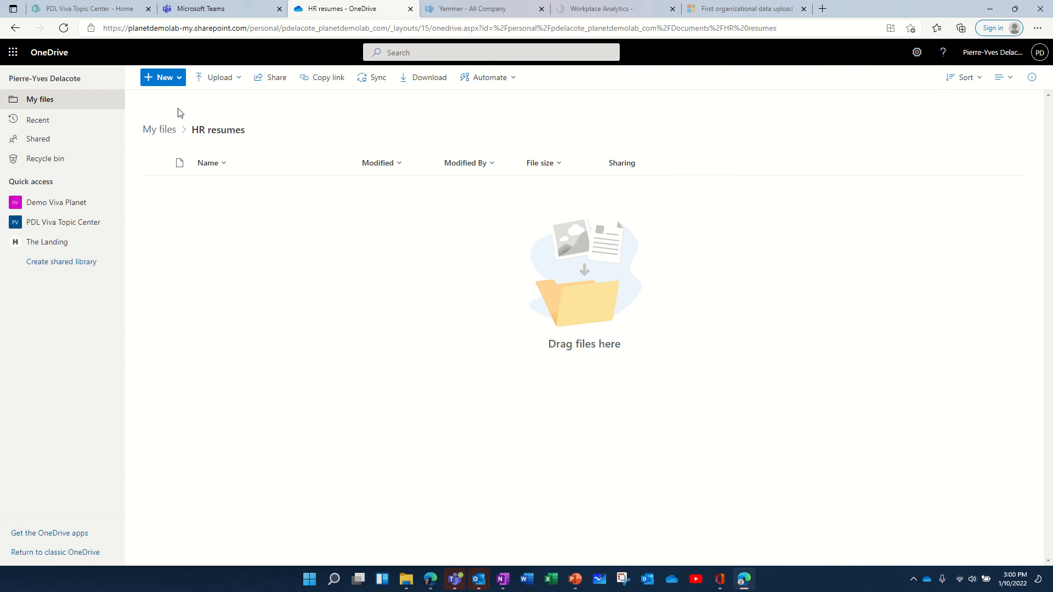
left_click(14, 28)
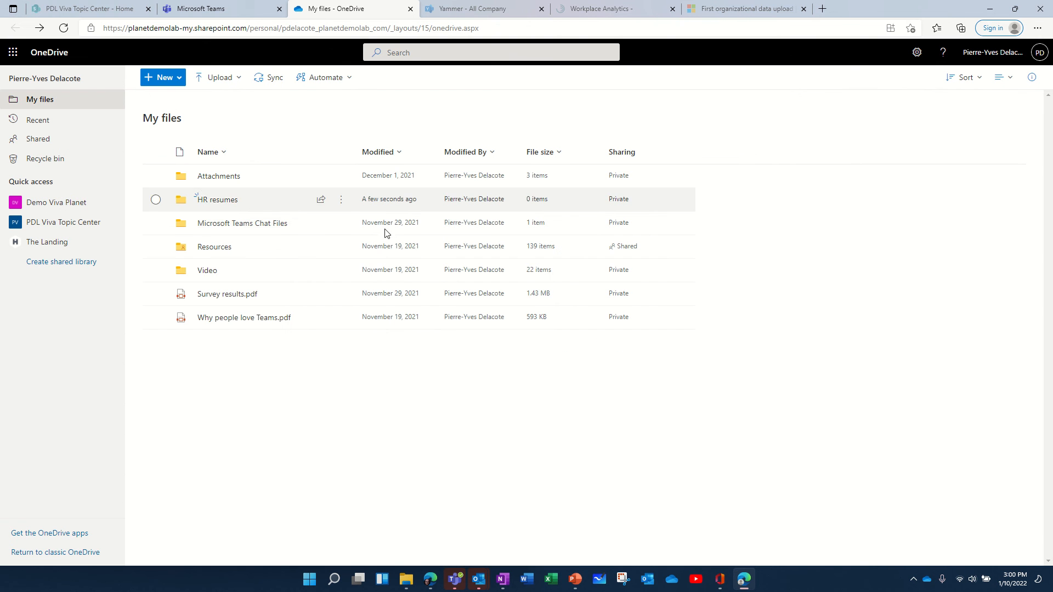
left_click(156, 200)
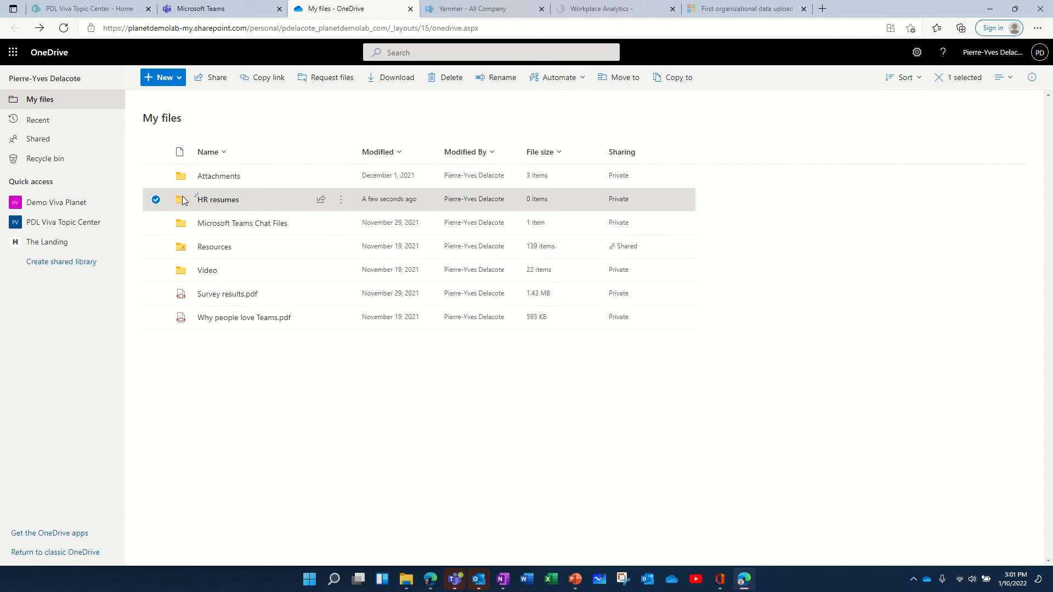
left_click(331, 80)
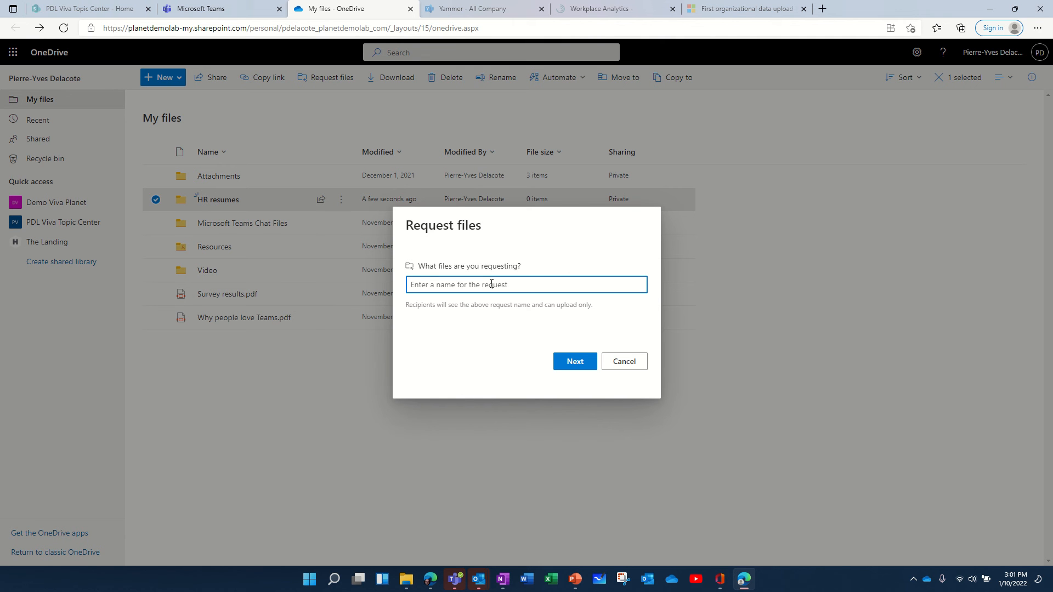
Step: Name the request 'Post your resume', copy its upload link, and open a new InPrivate window
type("Post yo")
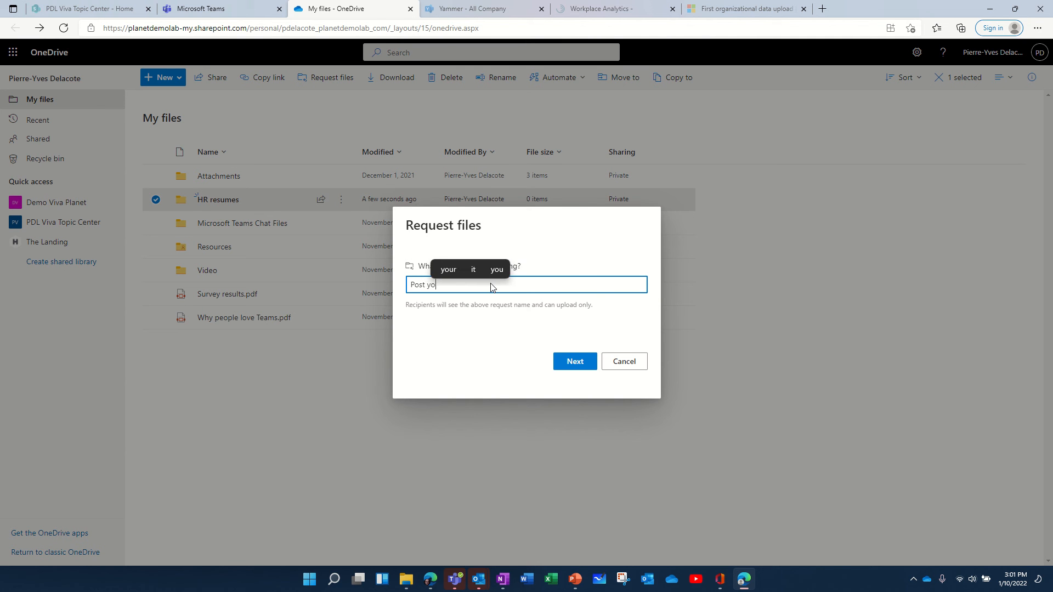
type("ur resu")
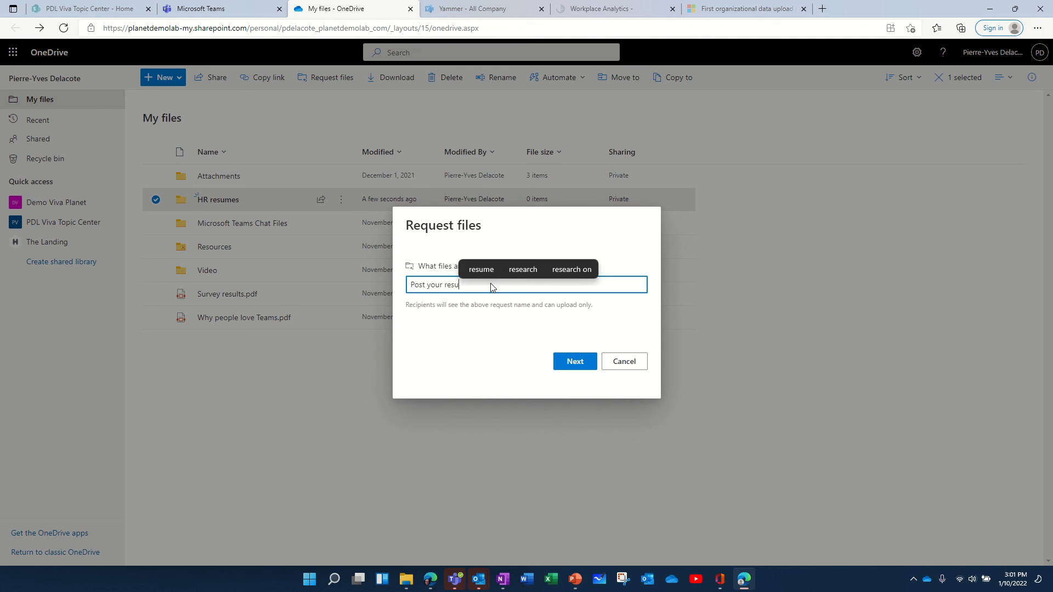
type("me")
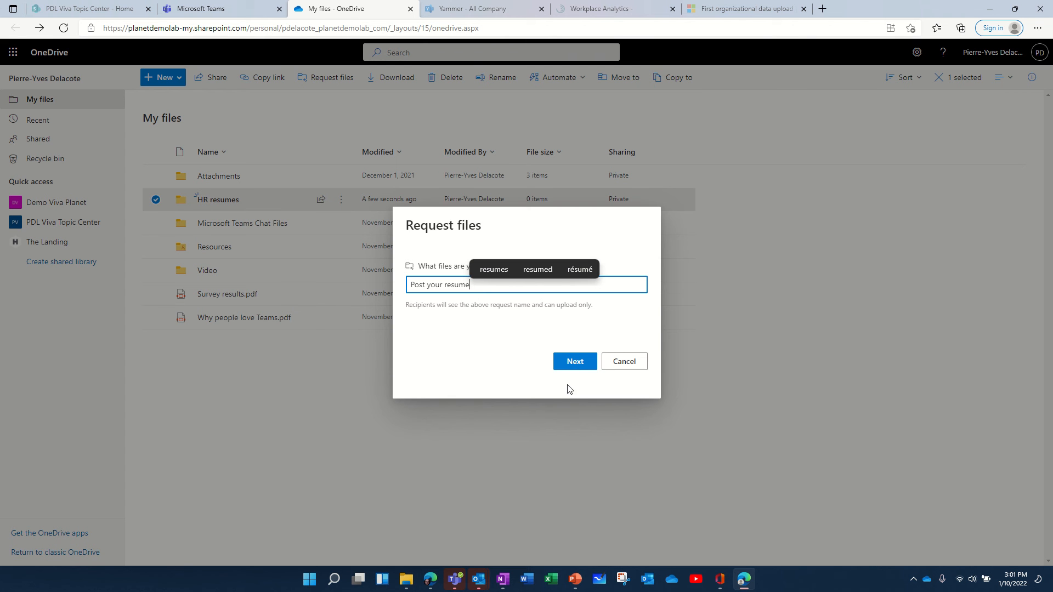
left_click(574, 362)
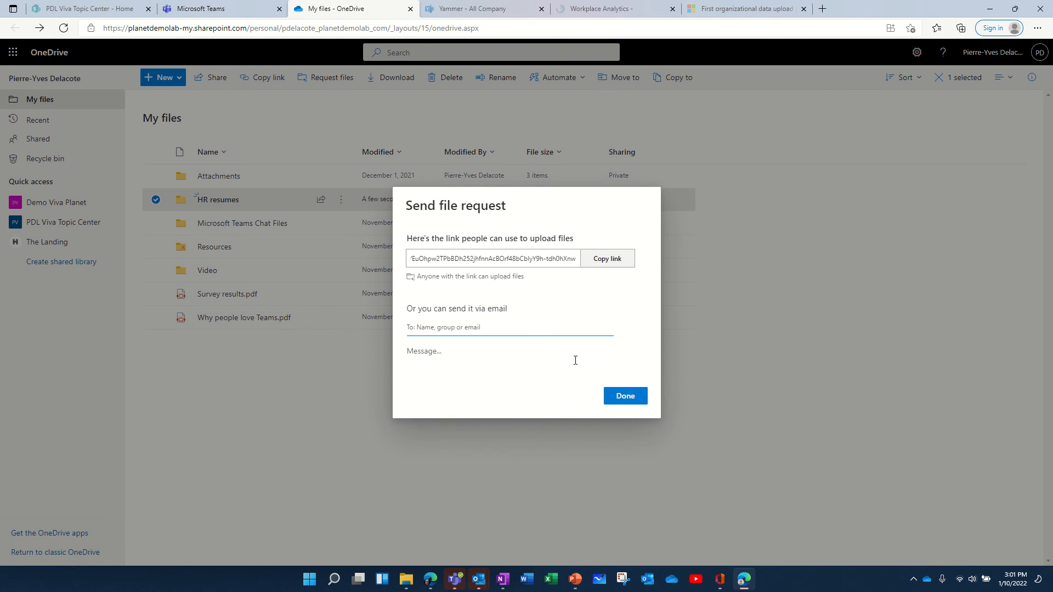
left_click(612, 262)
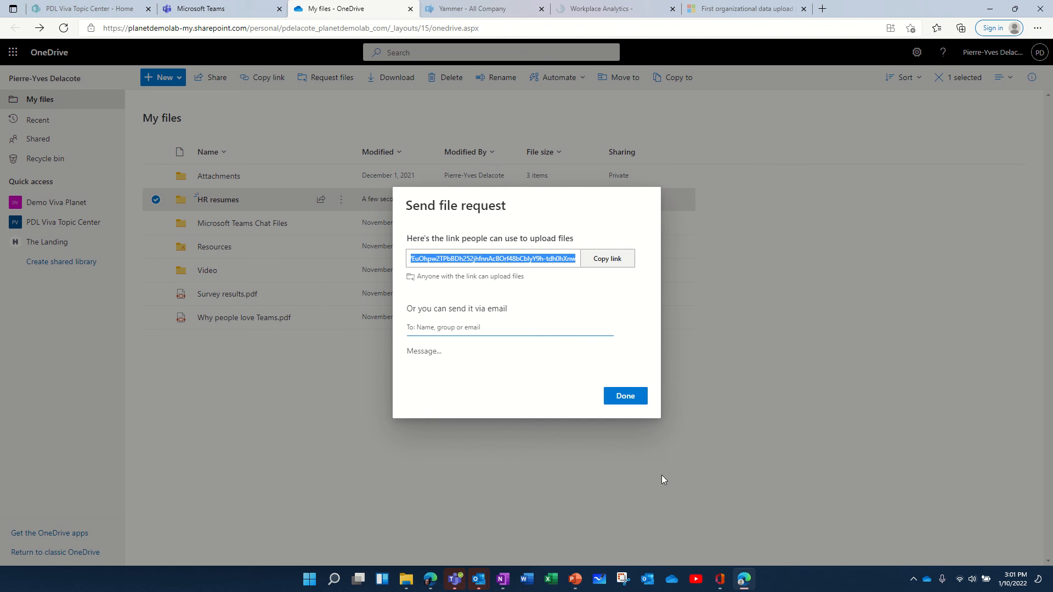
left_click(1037, 28)
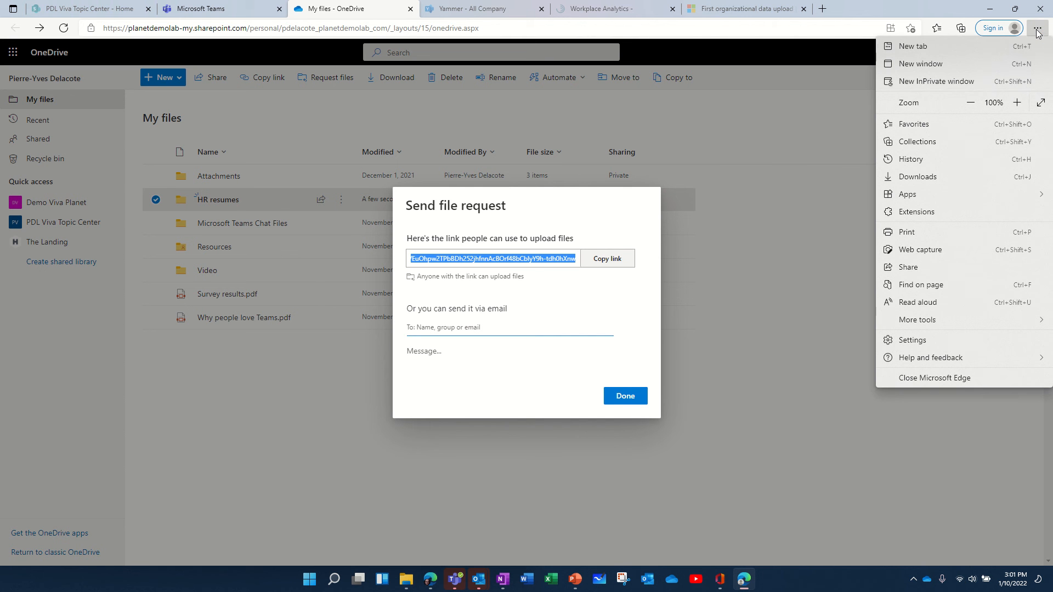
left_click(957, 83)
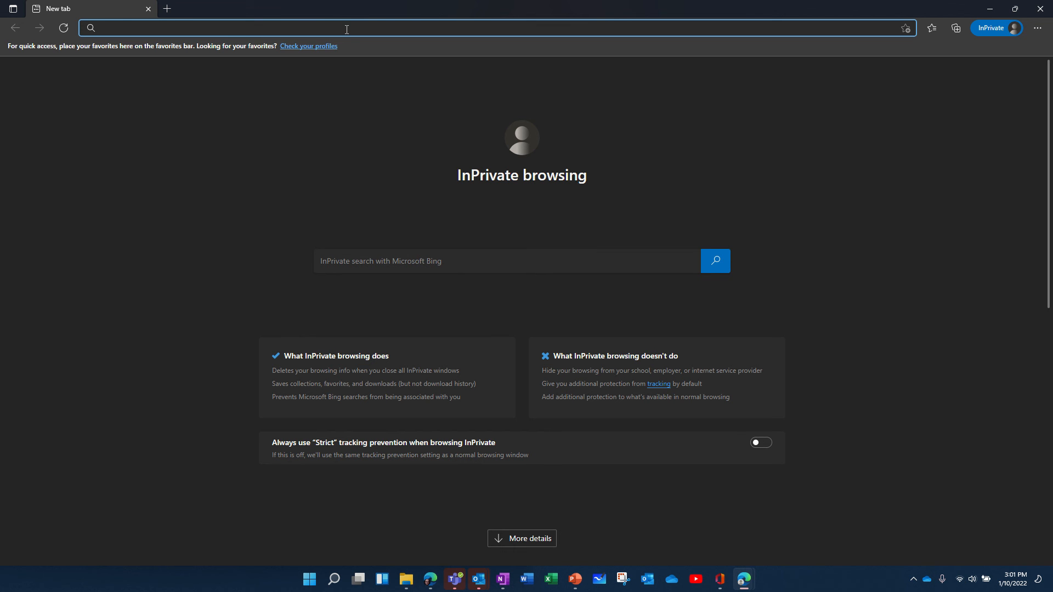
Step: Load the copied upload link in the private window and choose files to upload
key("ctrl+v")
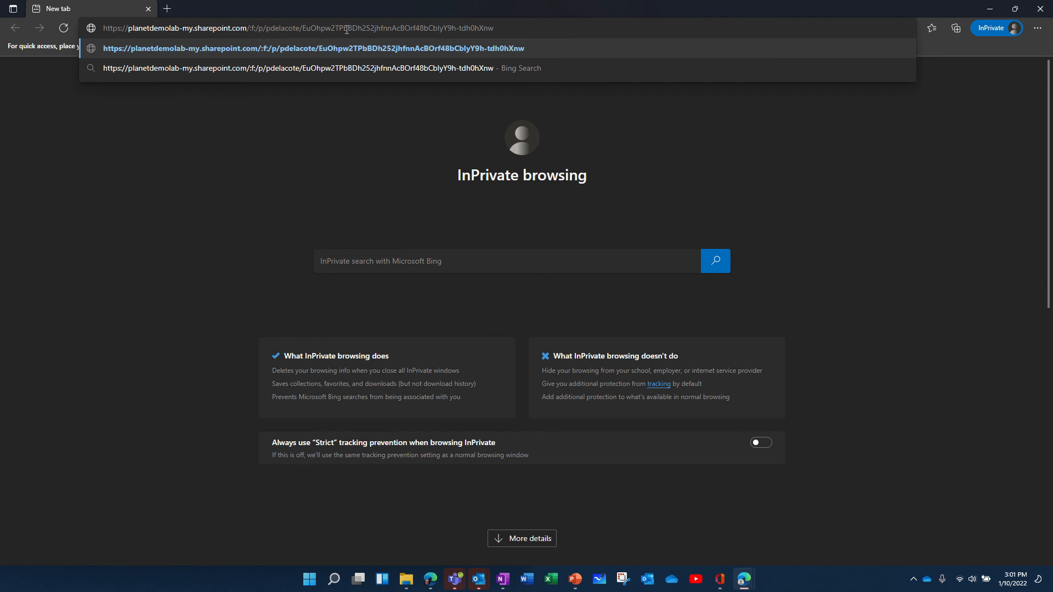
key("Return")
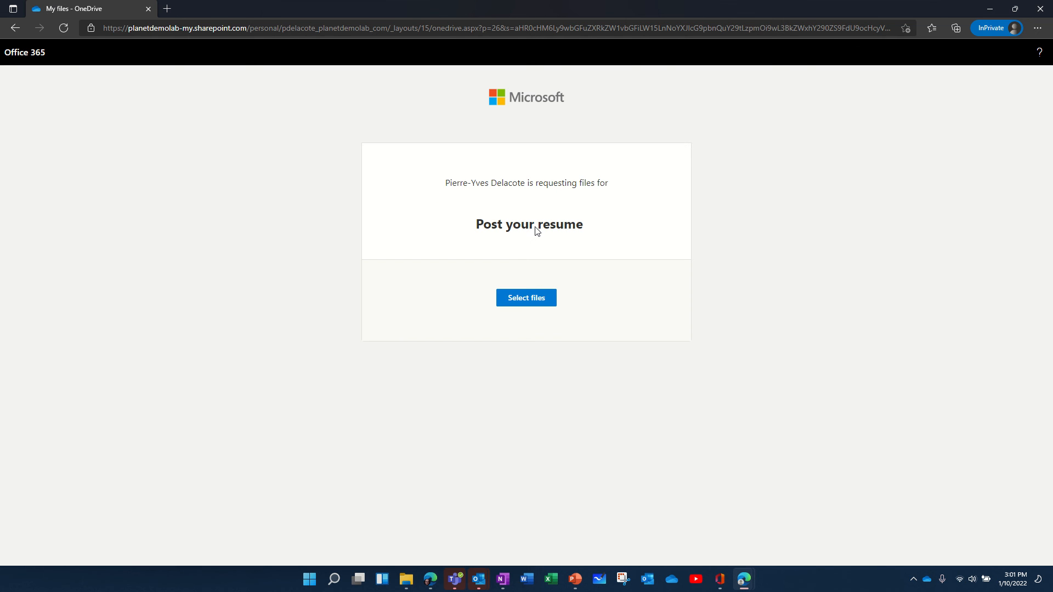
left_click(534, 302)
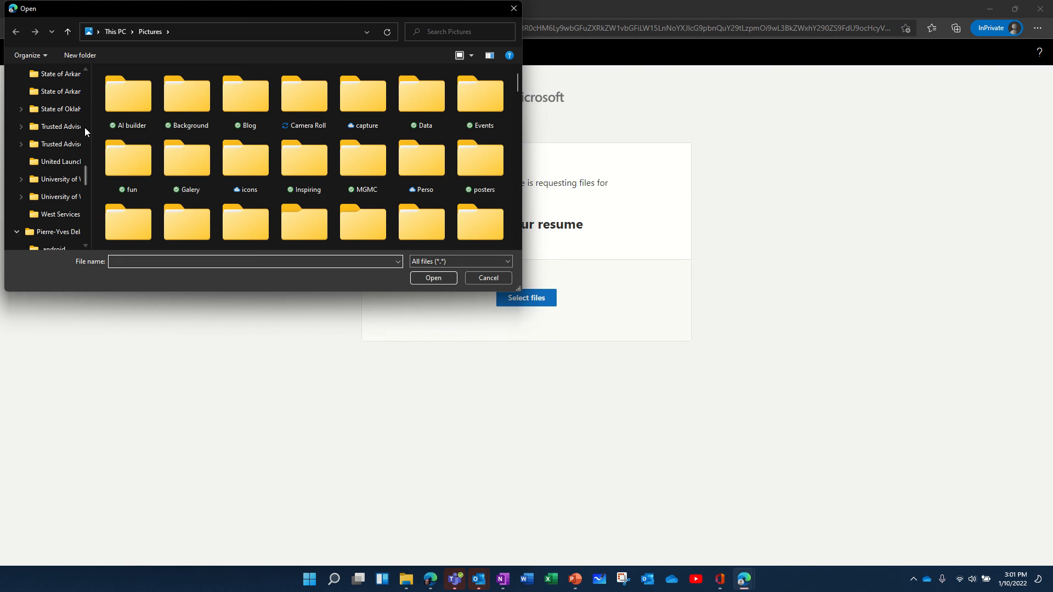
Step: Attach the 2022 resume from OneDrive - Planet Technologies > Admin > Resume to the form
left_click_drag(84, 177, 84, 80)
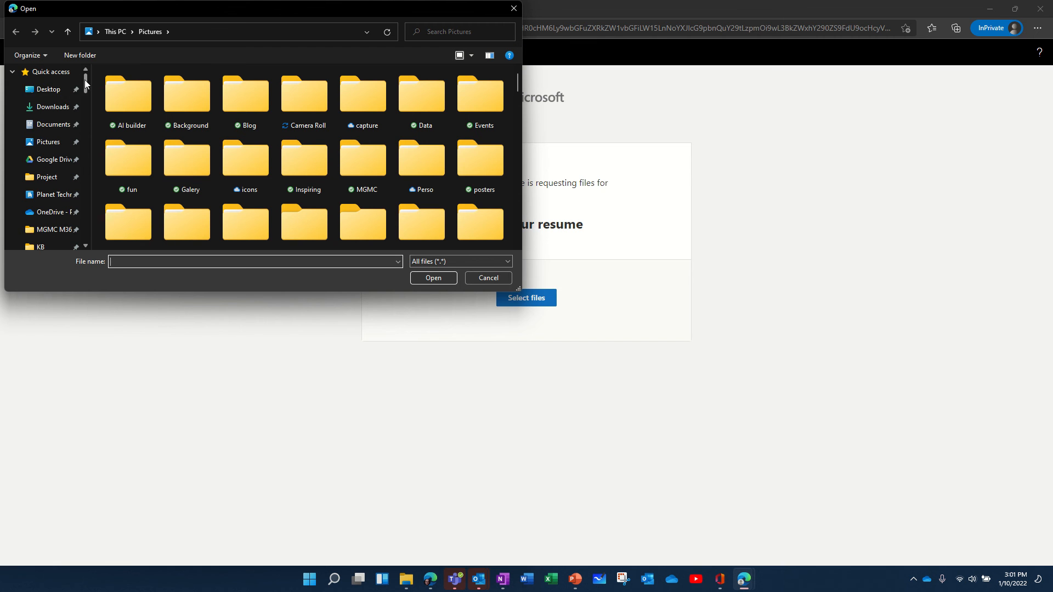
left_click(57, 127)
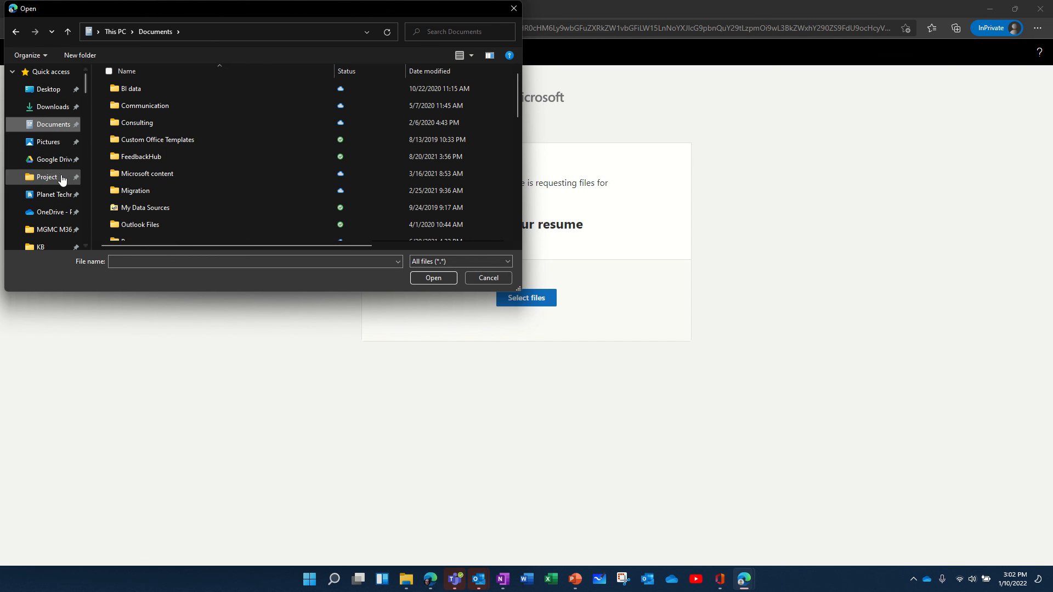
scroll(70, 207, "down", 1)
scroll(69, 211, "down", 1)
scroll(66, 217, "down", 1)
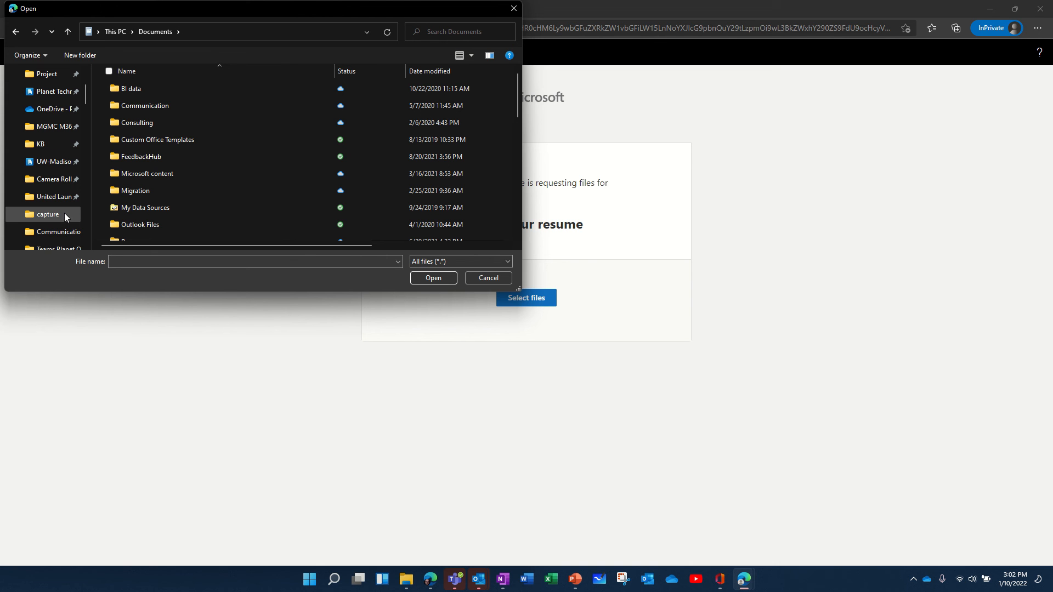
scroll(64, 214, "up", 2)
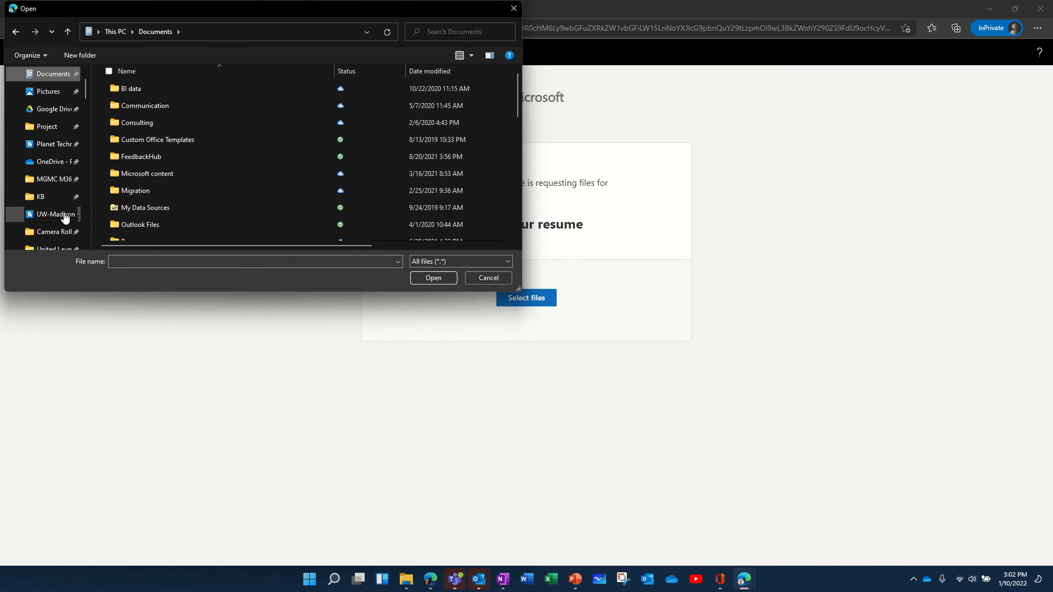
left_click(50, 162)
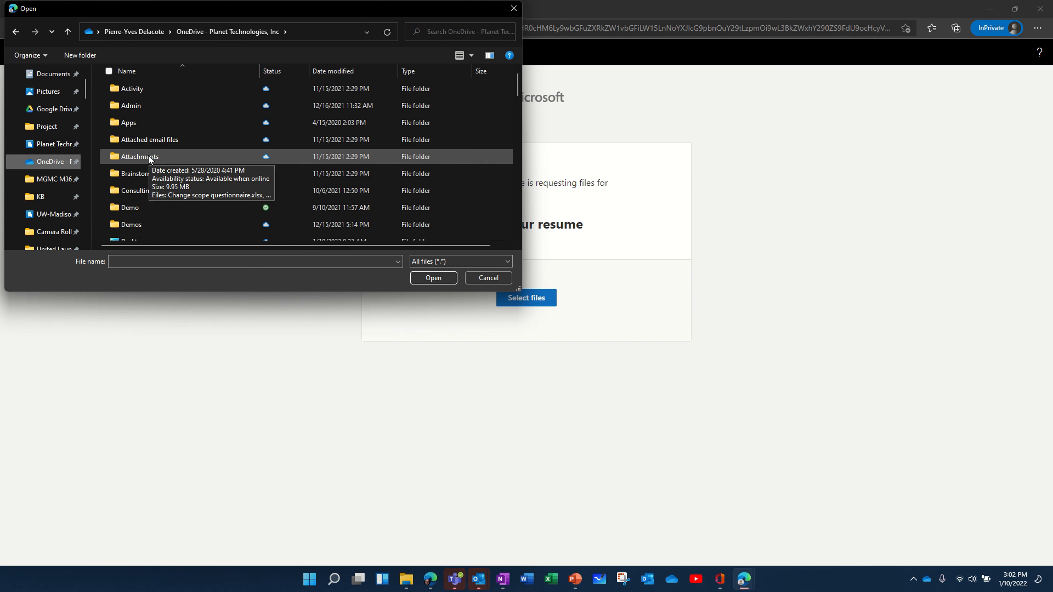
double_click(131, 107)
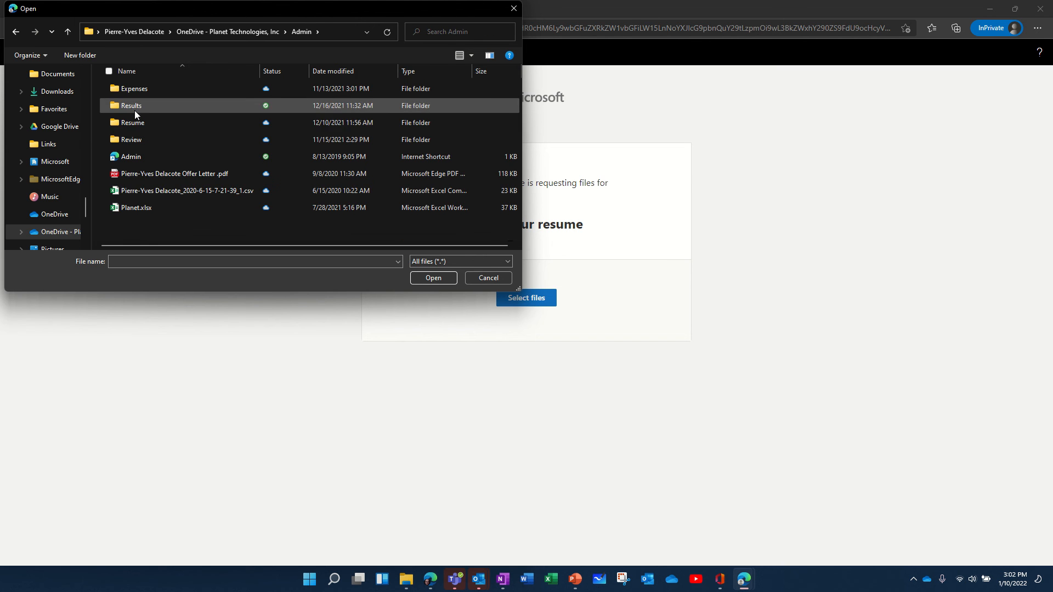
double_click(141, 123)
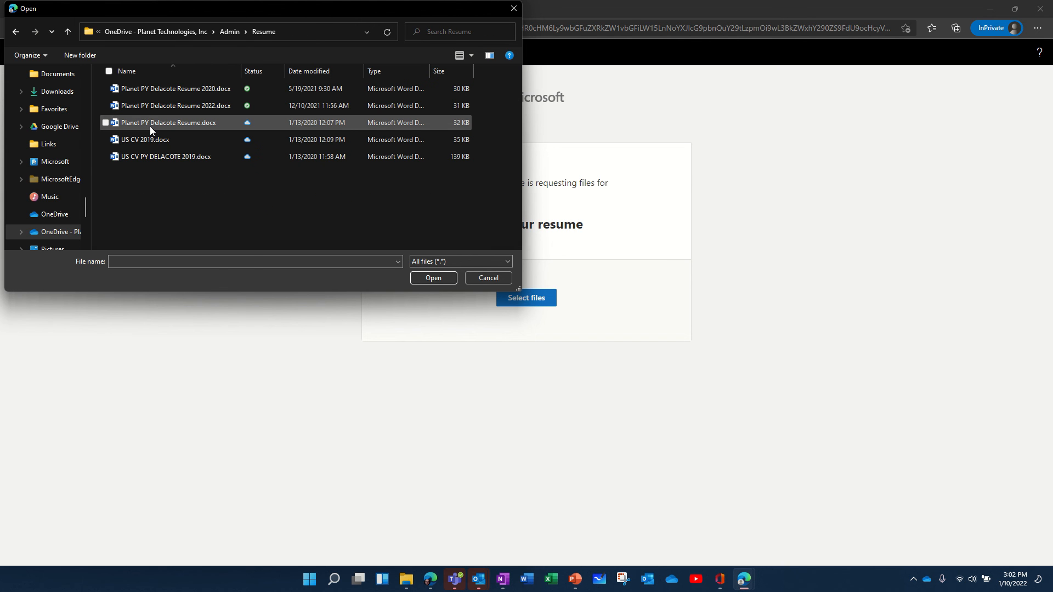
left_click(150, 104)
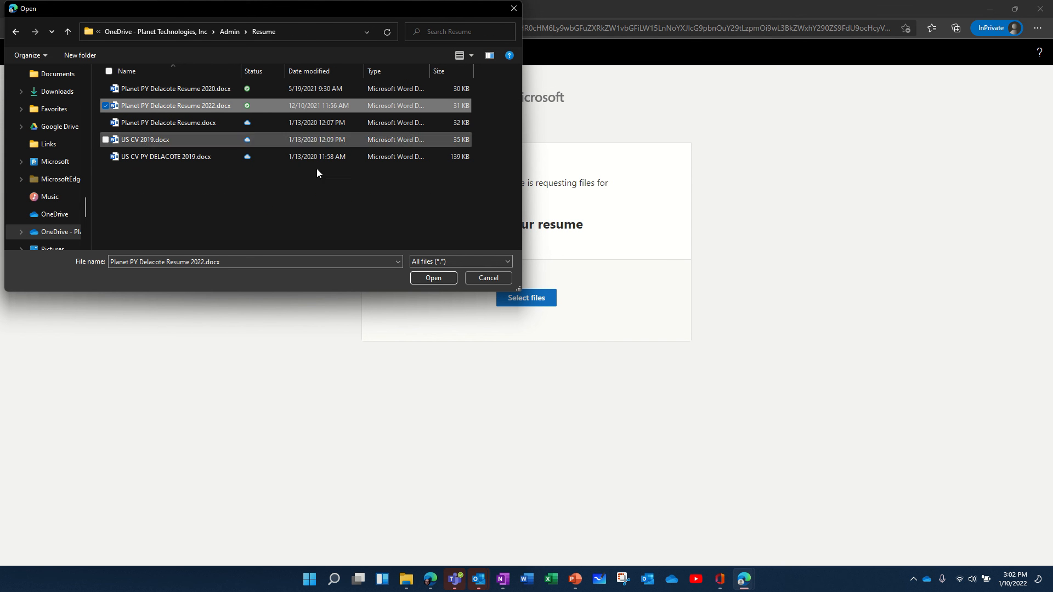
left_click(433, 278)
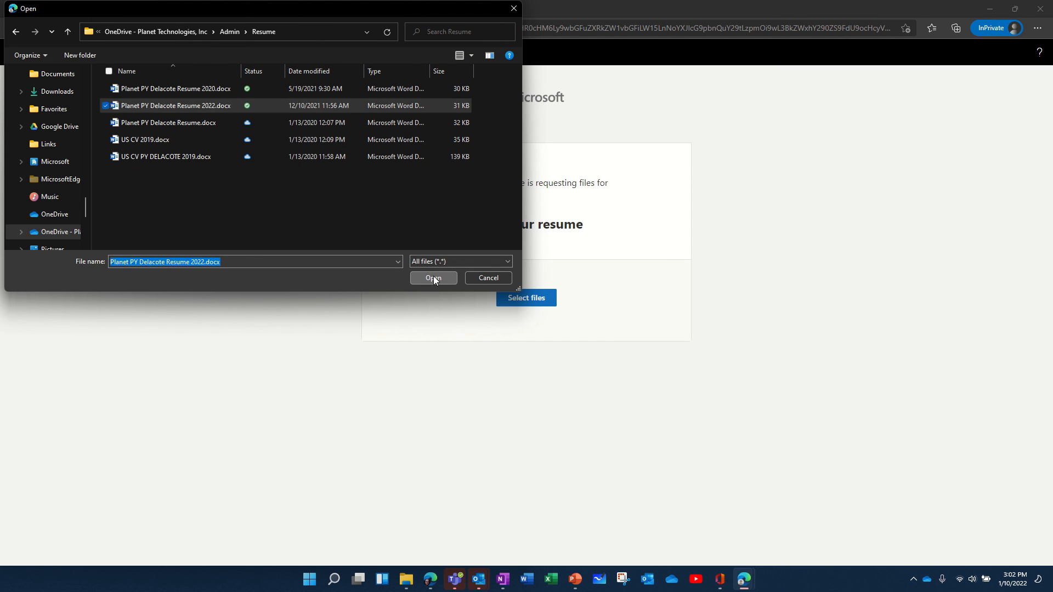
left_click(481, 295)
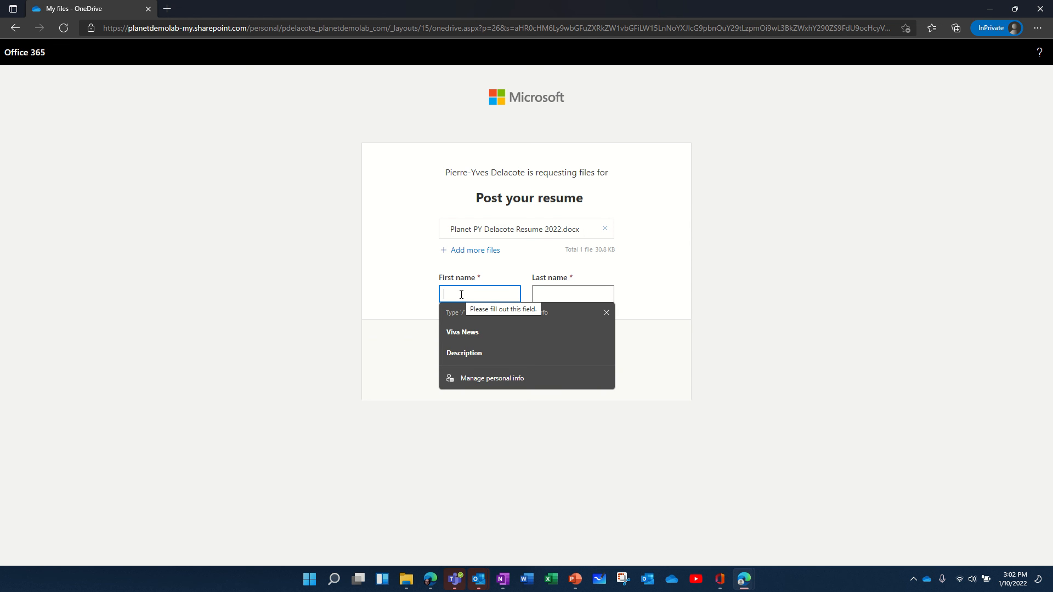
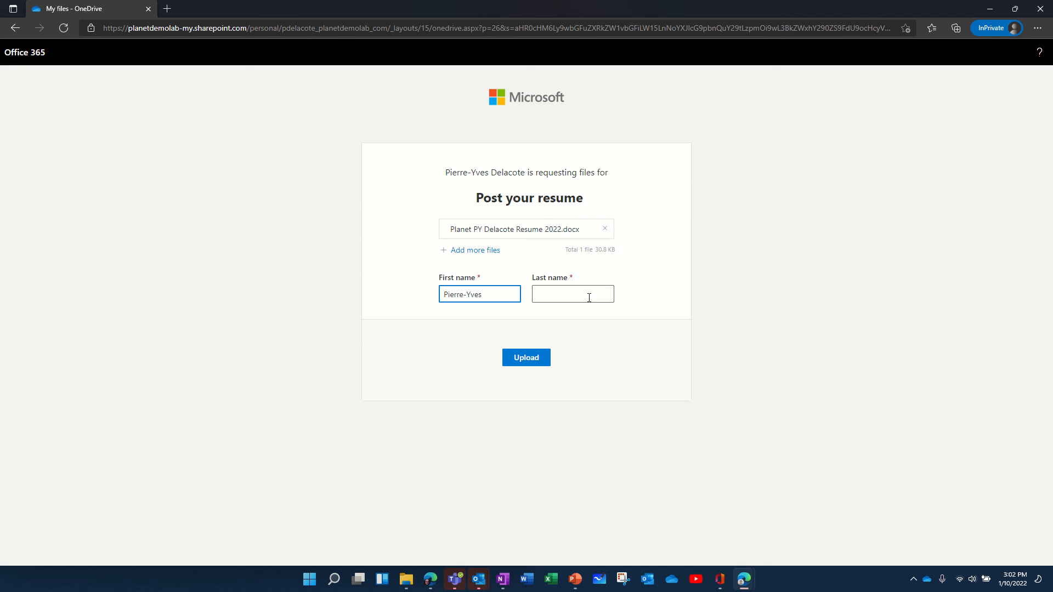
Step: Enter the uploader's first and last name, upload the 2022 resume, and reopen the form
left_click(589, 298)
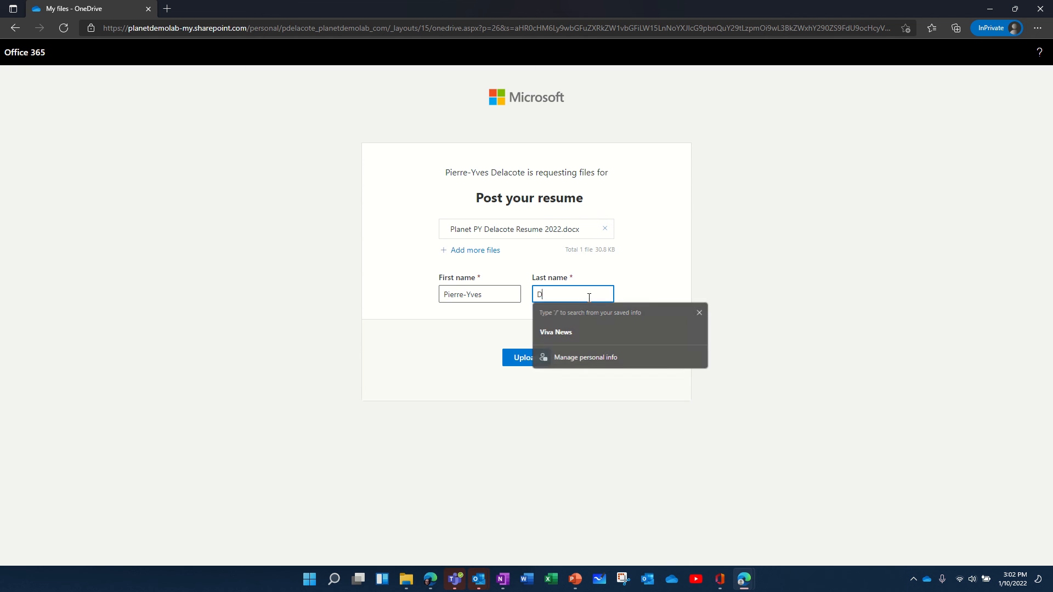
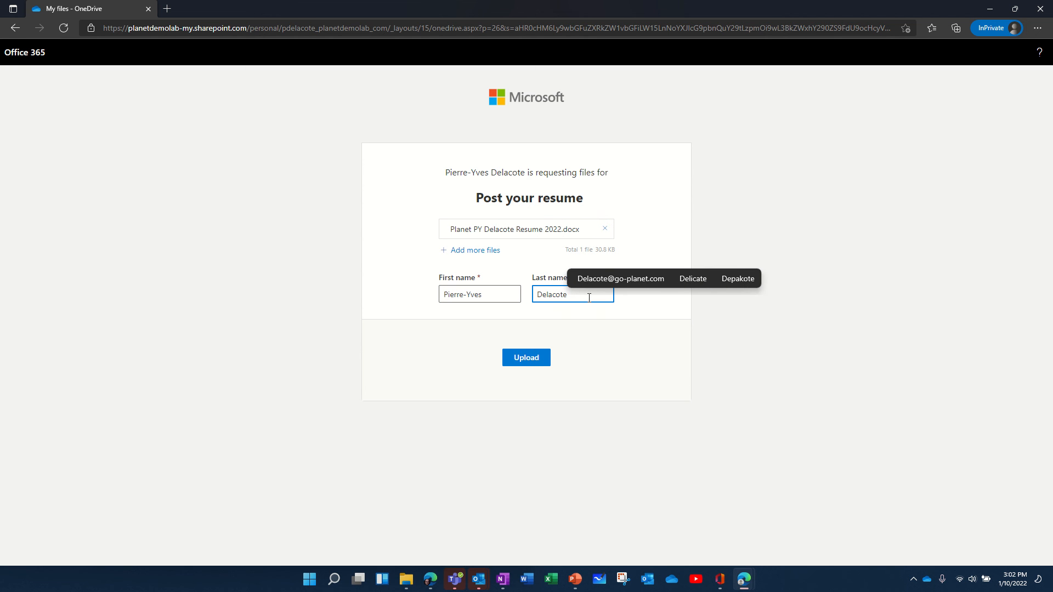
left_click(527, 358)
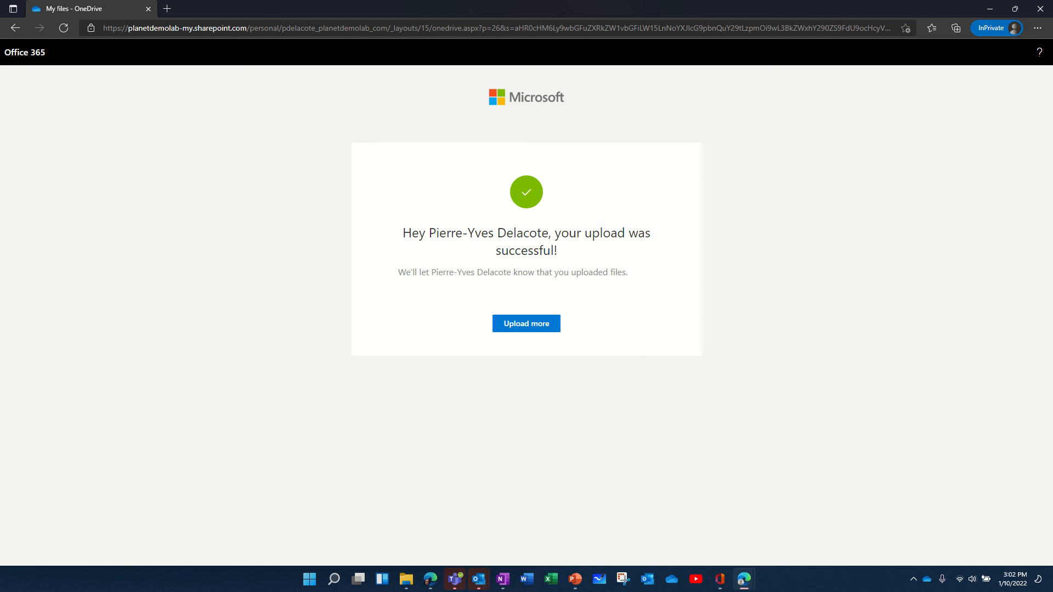
left_click(527, 329)
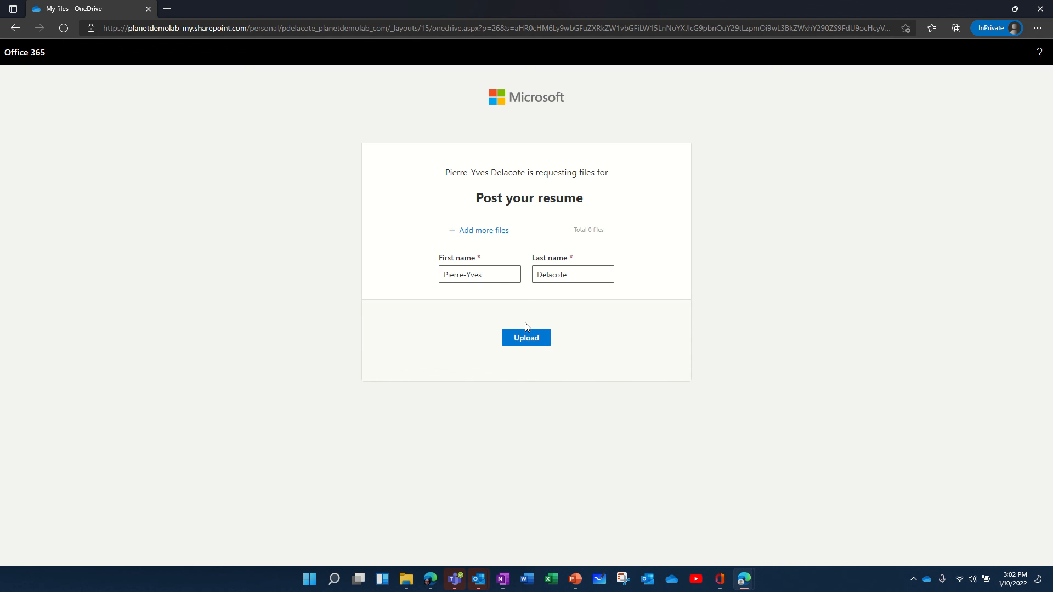
Step: Attach US CV 2019.docx and upload it as the second resume
left_click(486, 230)
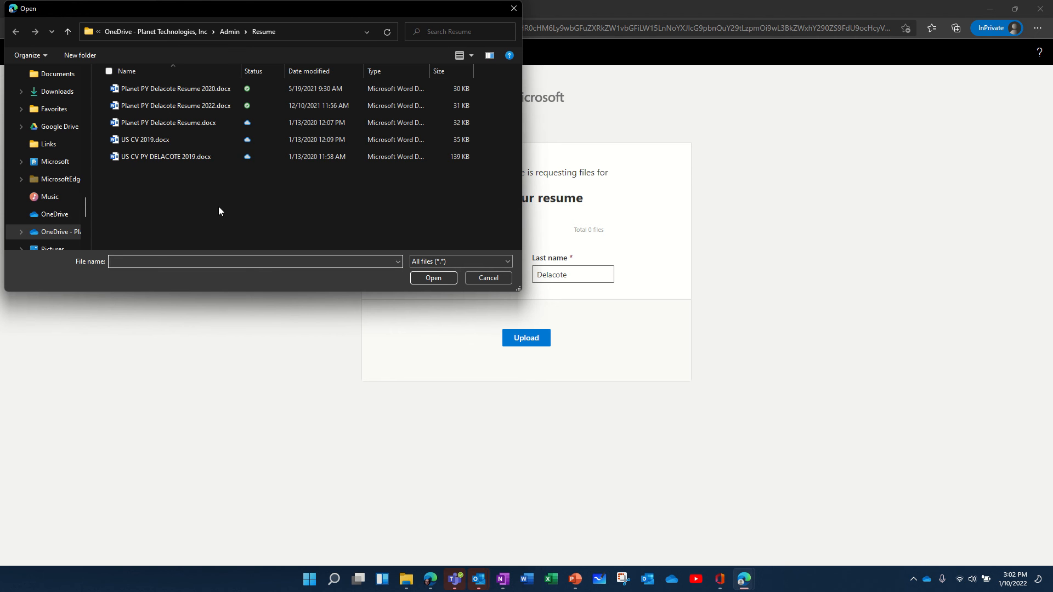
left_click(154, 139)
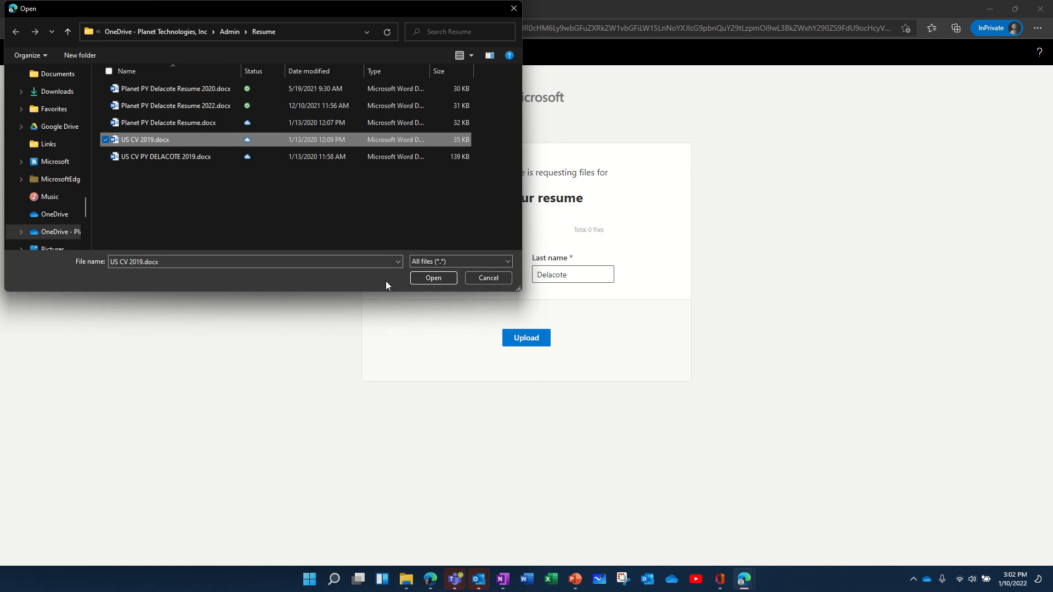
left_click(433, 278)
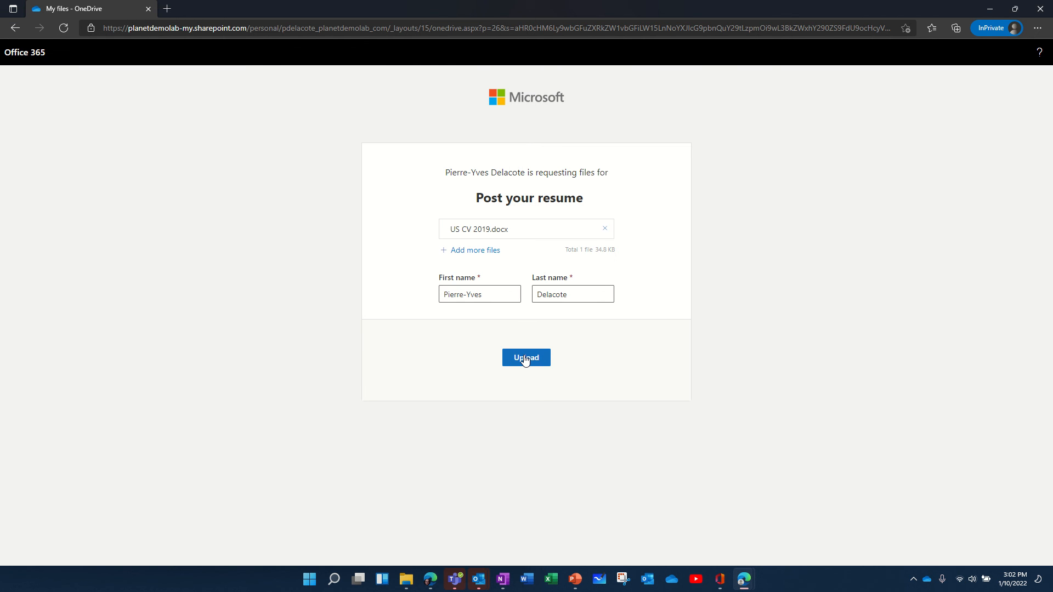
left_click(538, 360)
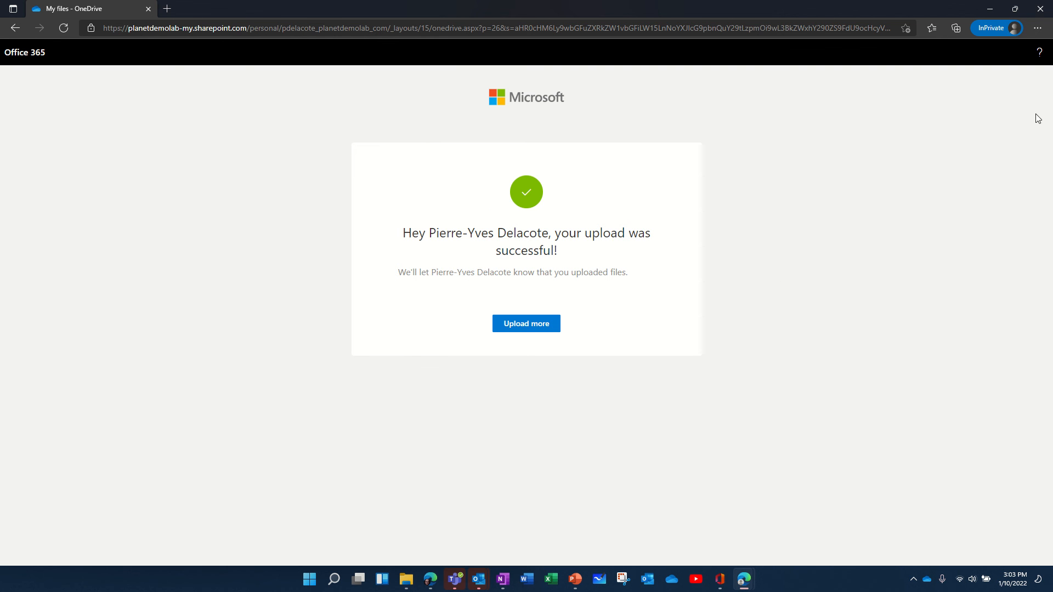
Step: Return to OneDrive, close the request dialogs, and open HR resumes showing both Guest Contributor files
left_click(989, 12)
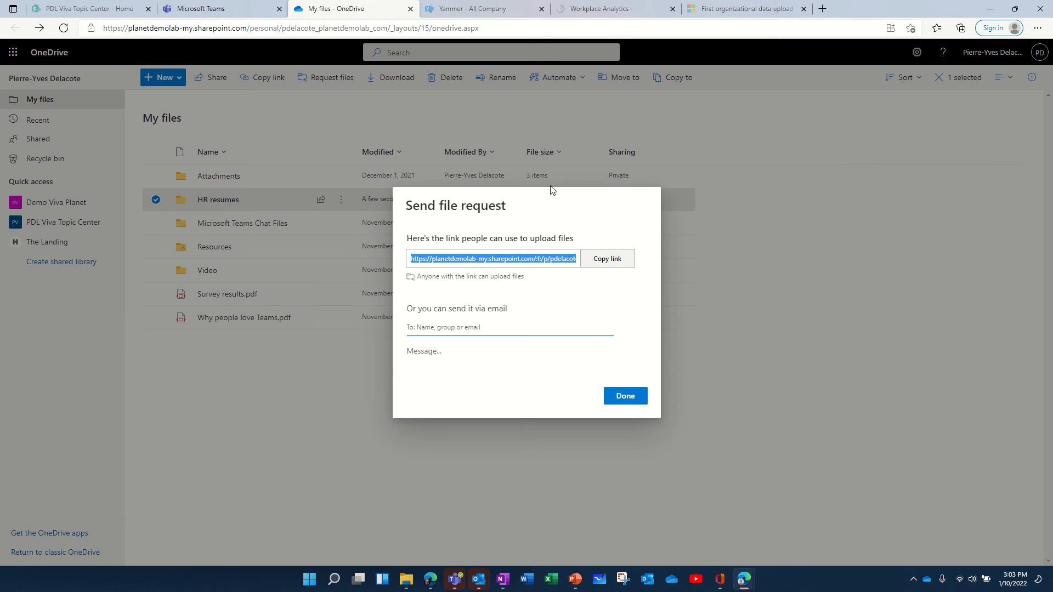
left_click(627, 399)
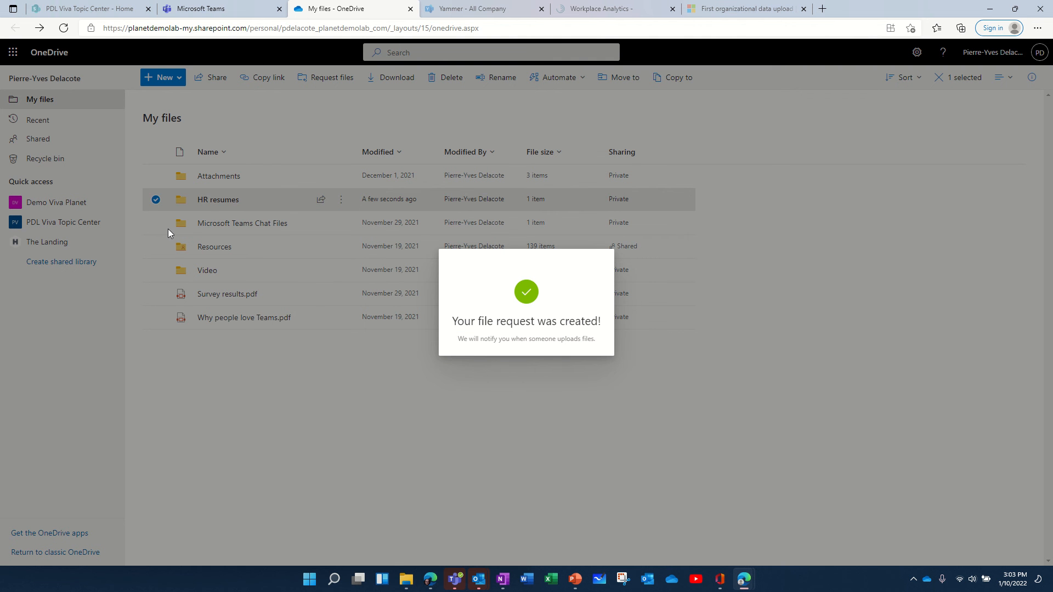
left_click(218, 200)
left_click(222, 201)
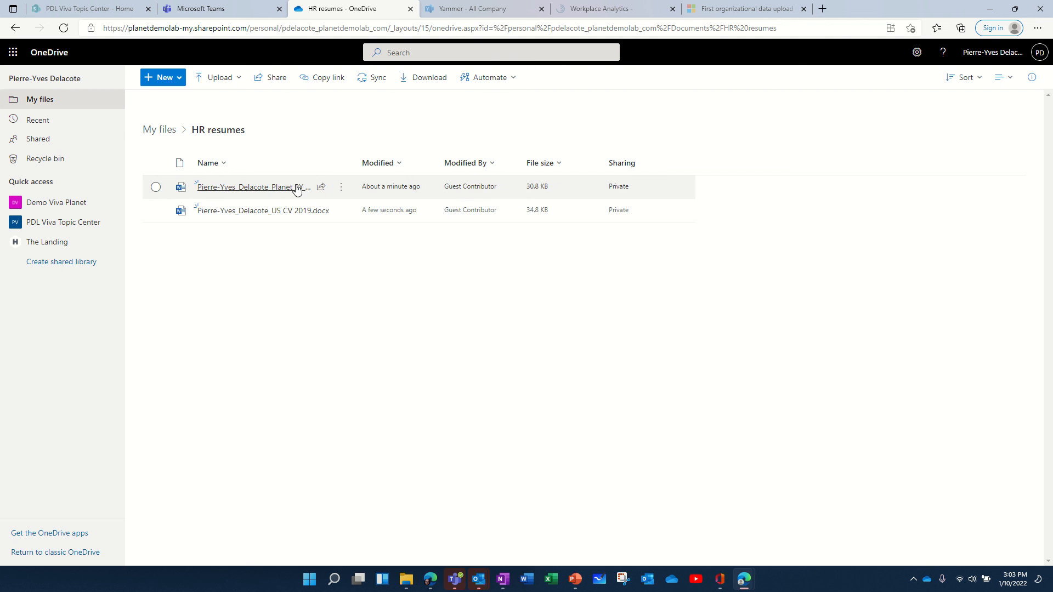
mouse_move(291, 217)
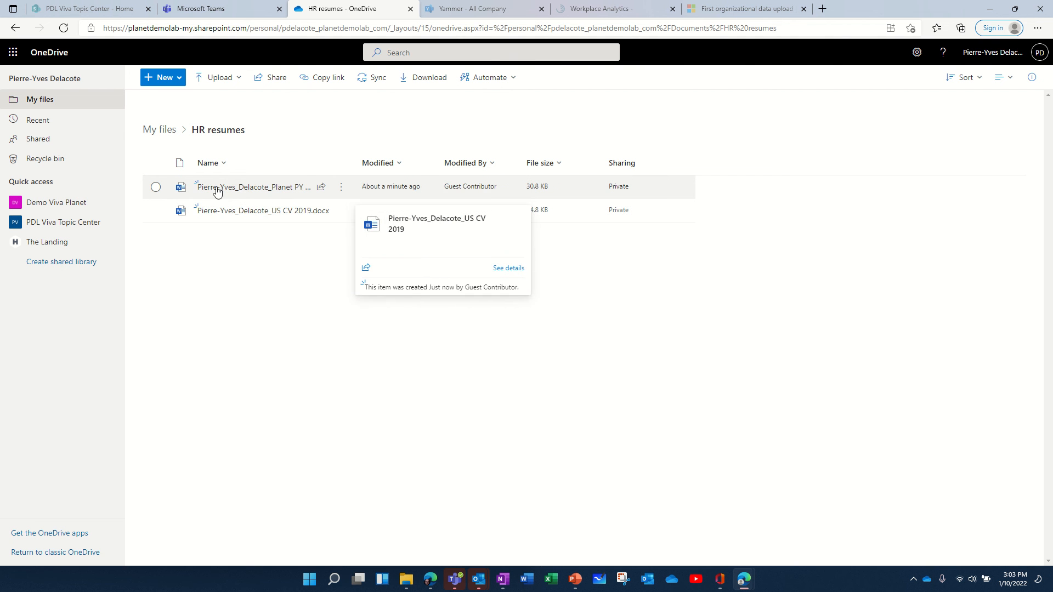
mouse_move(223, 197)
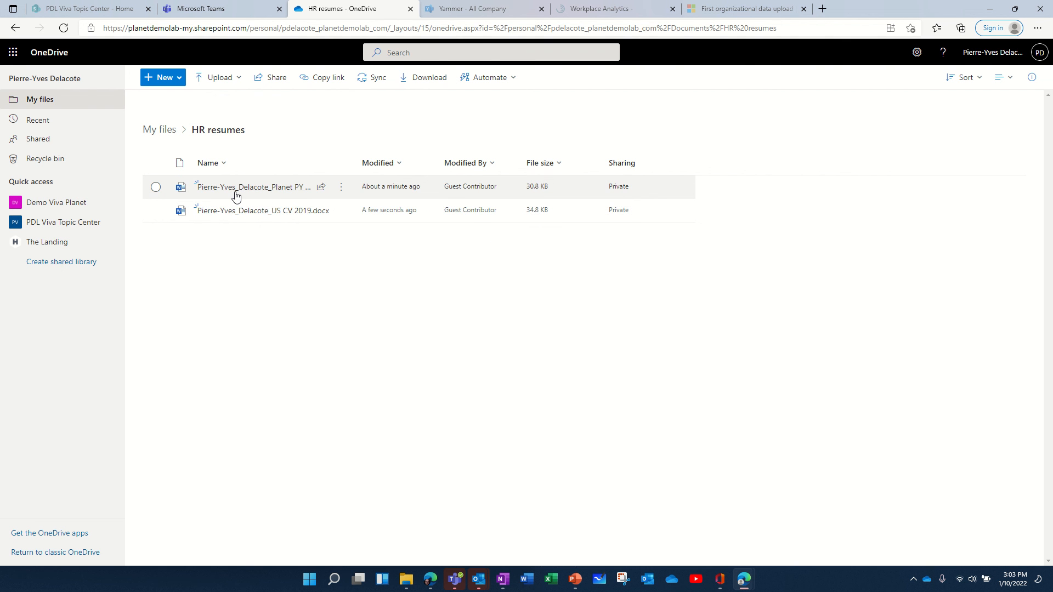